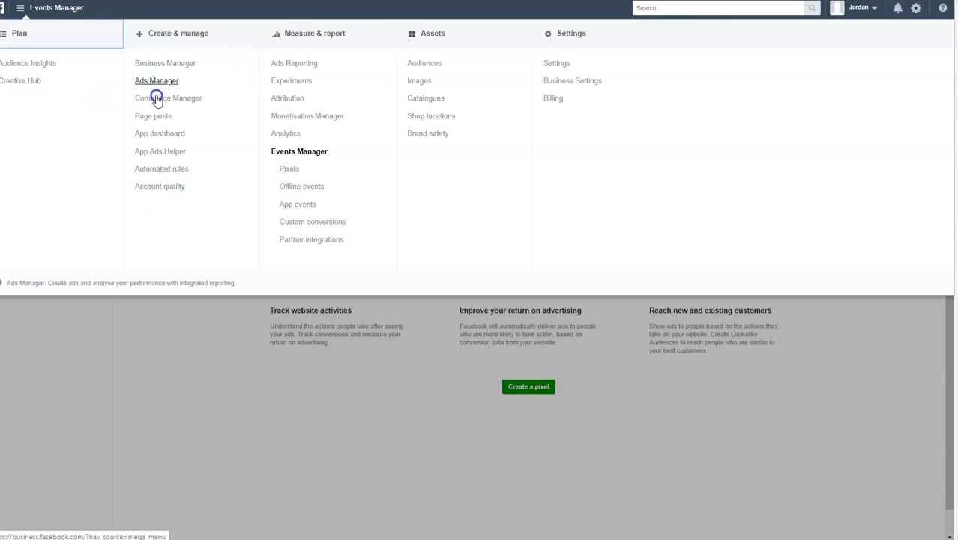
Open the Pixels page of Events Manager and start creating a Facebook pixel
{"action": "left_click", "coordinate": [289, 173]}
{"action": "left_click", "coordinate": [387, 394]}
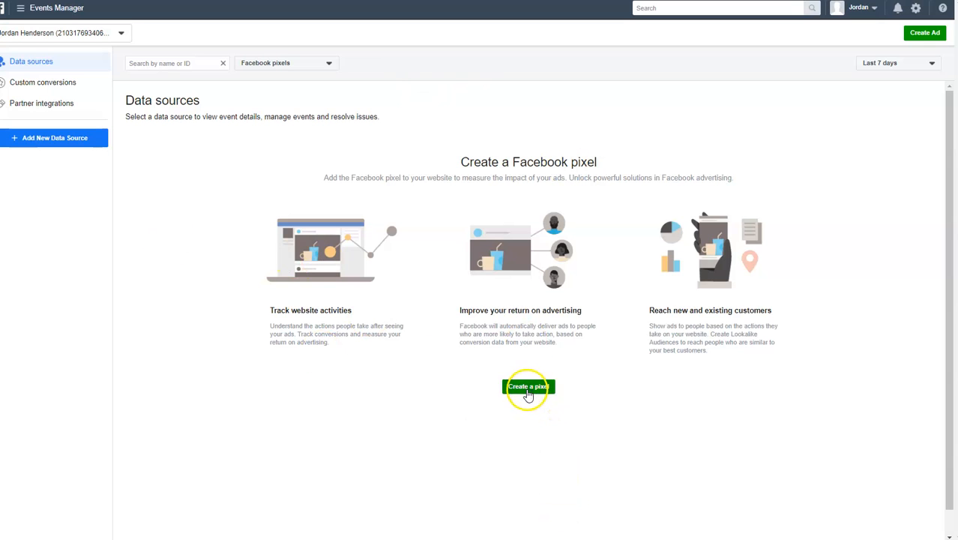
{"action": "left_click", "coordinate": [533, 385]}
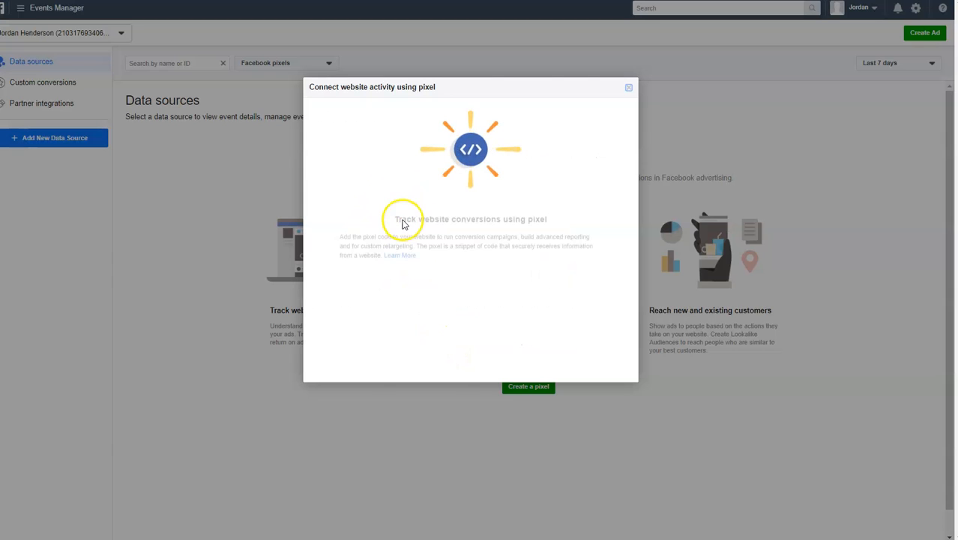
Name the new pixel "Orange Pixel", leave the website URL empty, and continue to create it
{"action": "left_click_drag", "start_coordinate": [406, 281], "coordinate": [232, 282]}
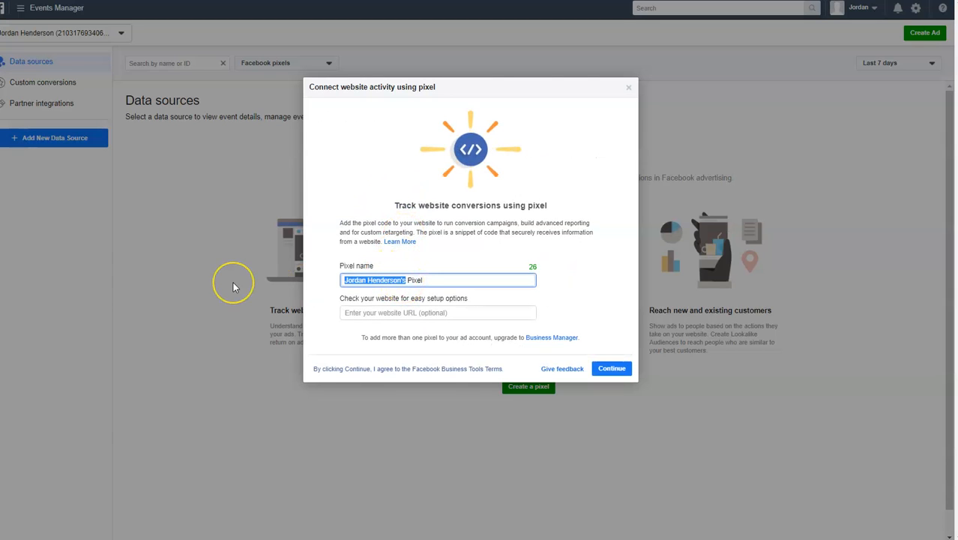
{"action": "key", "text": "BackSpace"}
{"action": "type", "text": "Orl"}
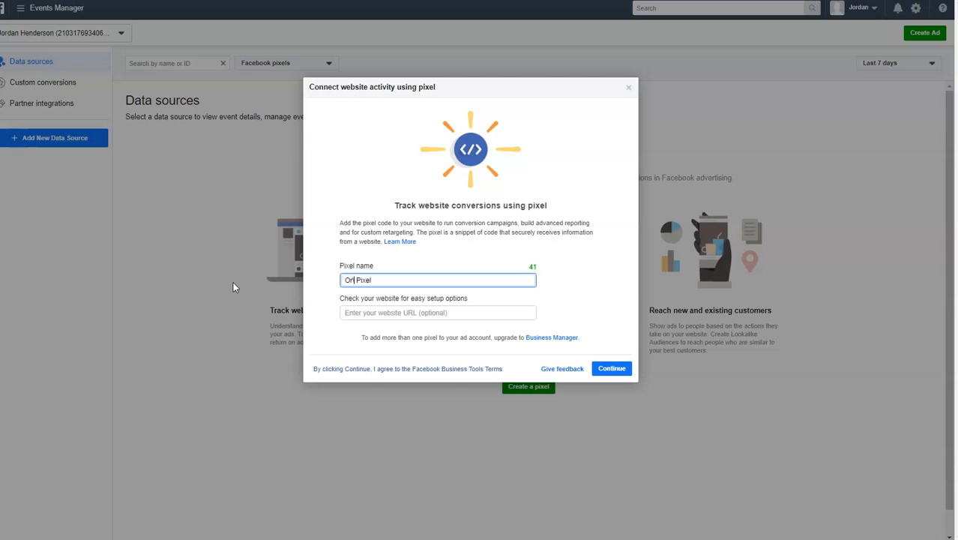
{"action": "key", "text": "ctrl+plus"}
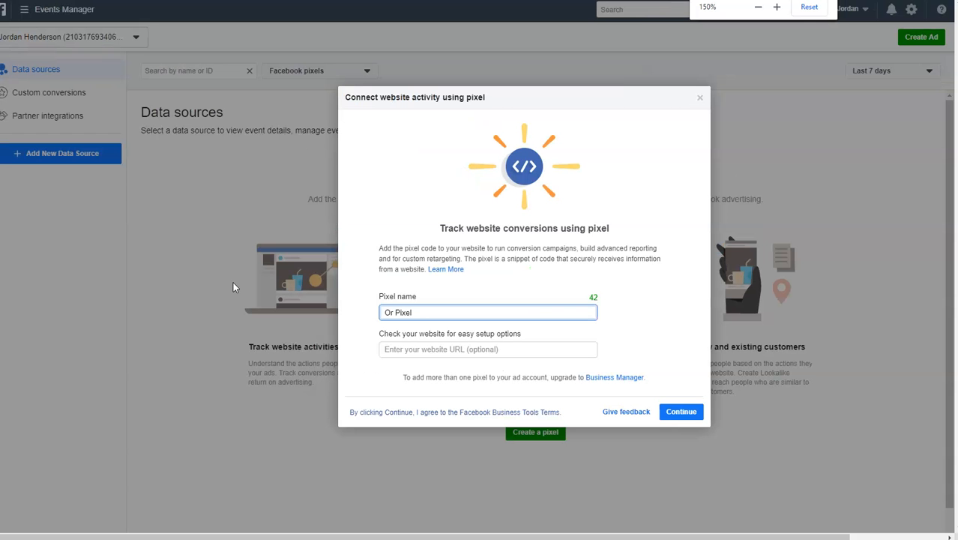
{"action": "key", "text": "ctrl+plus"}
{"action": "key", "text": "ctrl+plus"}
{"action": "key", "text": "ctrl+plus"}
{"action": "type", "text": "ange"}
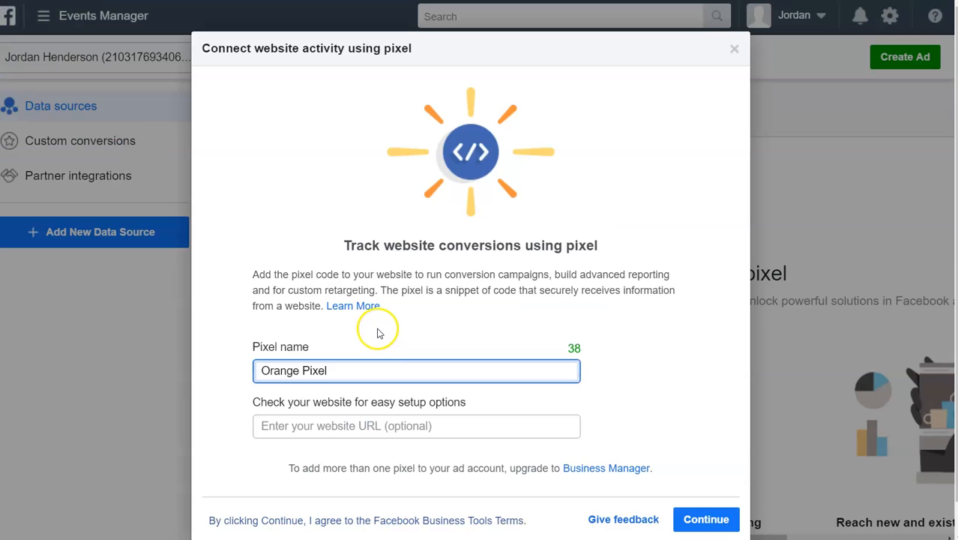
{"action": "left_click", "coordinate": [706, 519]}
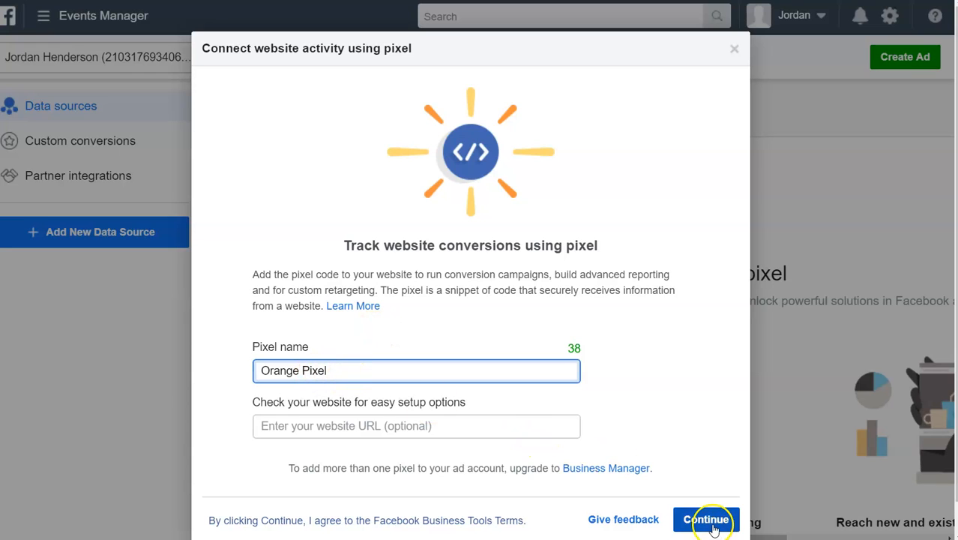
{"action": "left_click", "coordinate": [706, 519]}
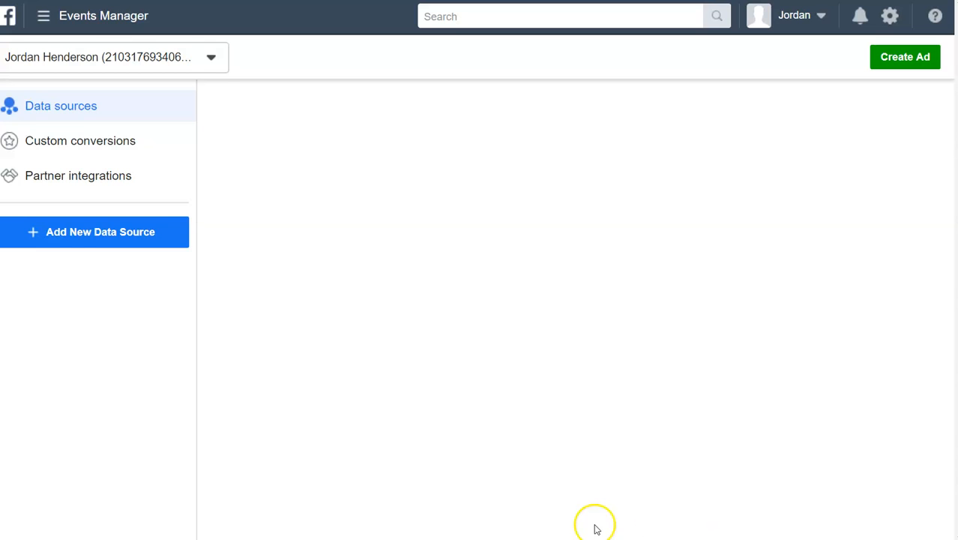
Set up Orange Pixel with the manual code installation method and copy its base code
{"action": "key", "text": "ctrl+minus"}
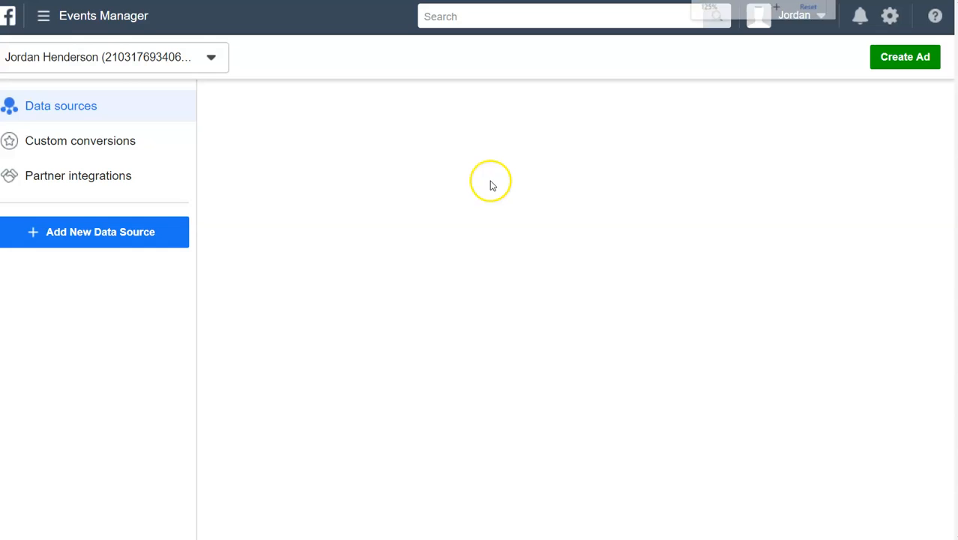
{"action": "key", "text": "ctrl+minus"}
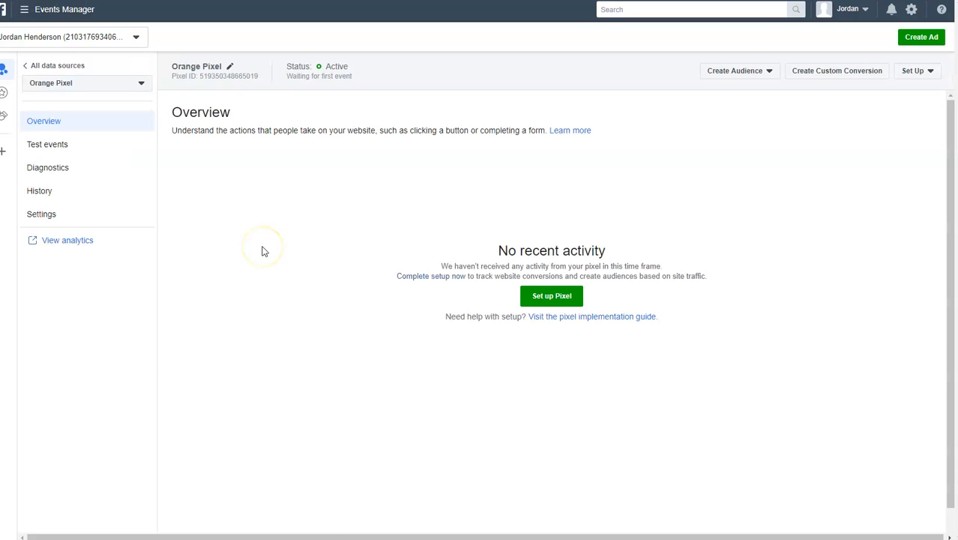
{"action": "left_click", "coordinate": [553, 297]}
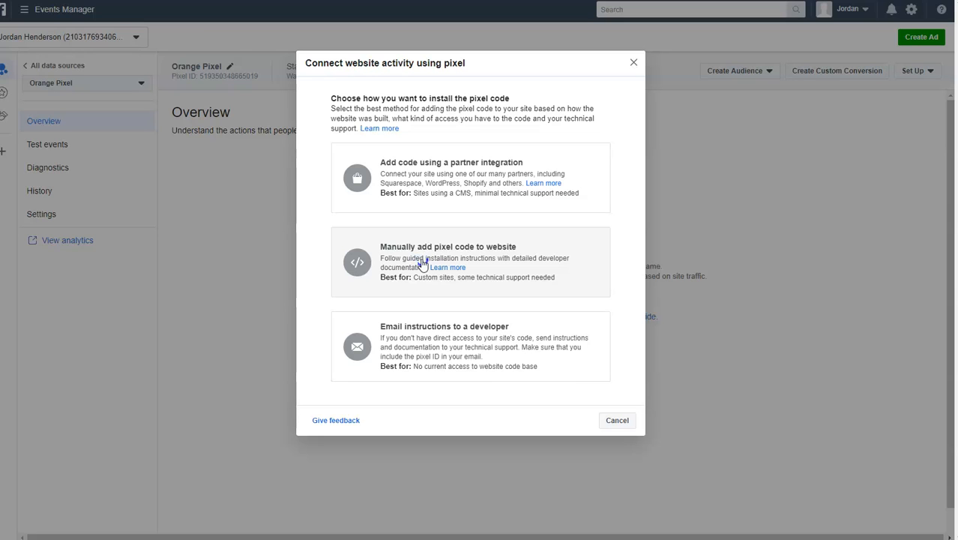
{"action": "left_click", "coordinate": [421, 261]}
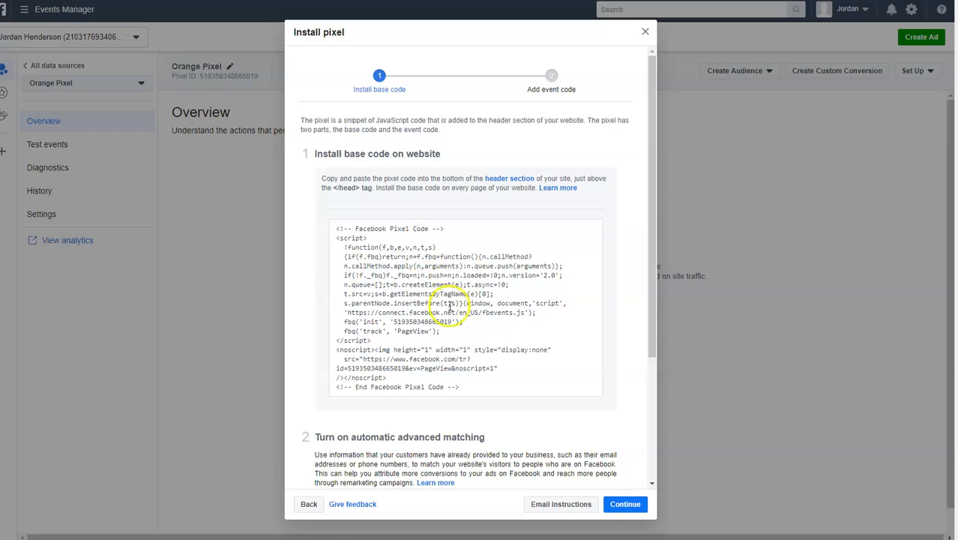
{"action": "scroll", "coordinate": [442, 294], "scroll_direction": "down", "scroll_amount": 1}
{"action": "left_click", "coordinate": [417, 257]}
{"action": "left_click", "coordinate": [472, 256]}
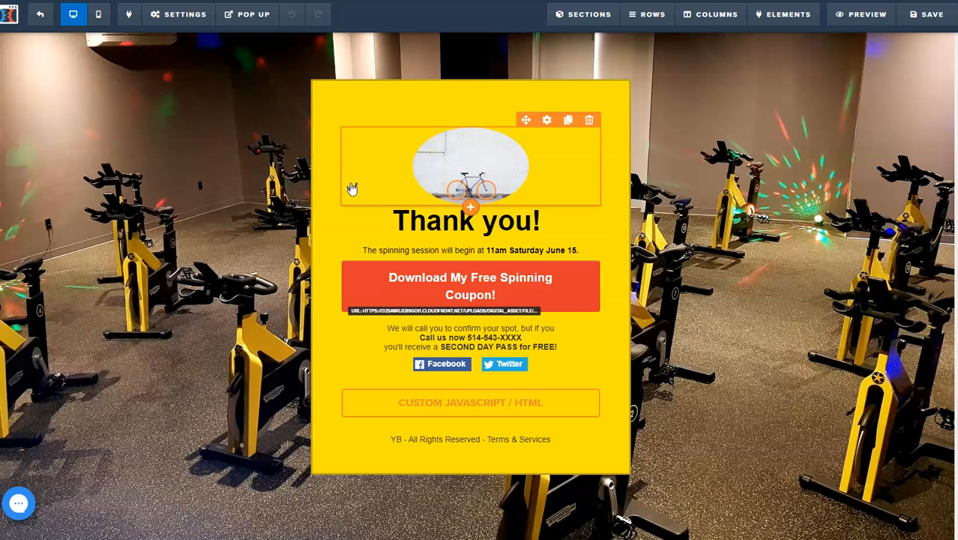
Switch to ClickFunnels and open the coupon funnel's Optin page for editing
{"action": "left_click", "coordinate": [345, 180]}
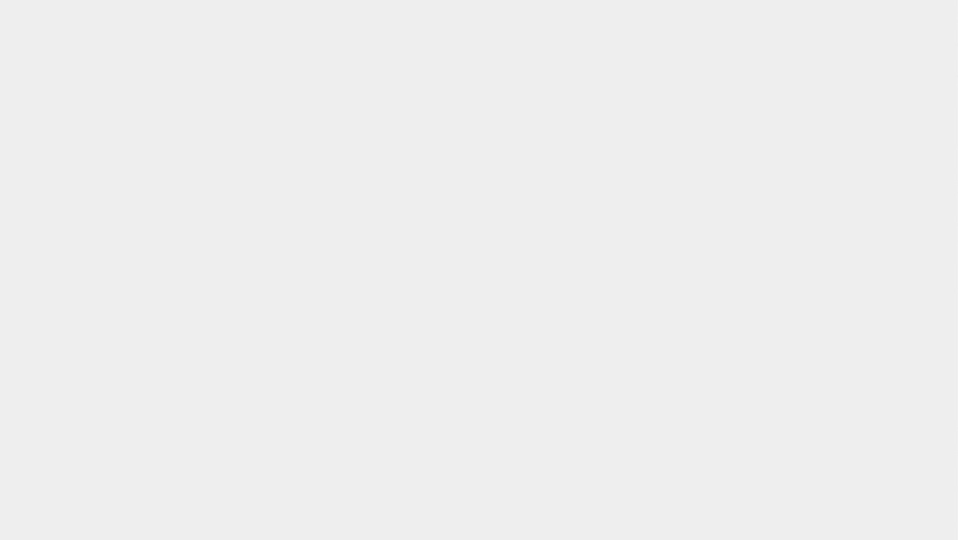
{"action": "left_click", "coordinate": [614, 139]}
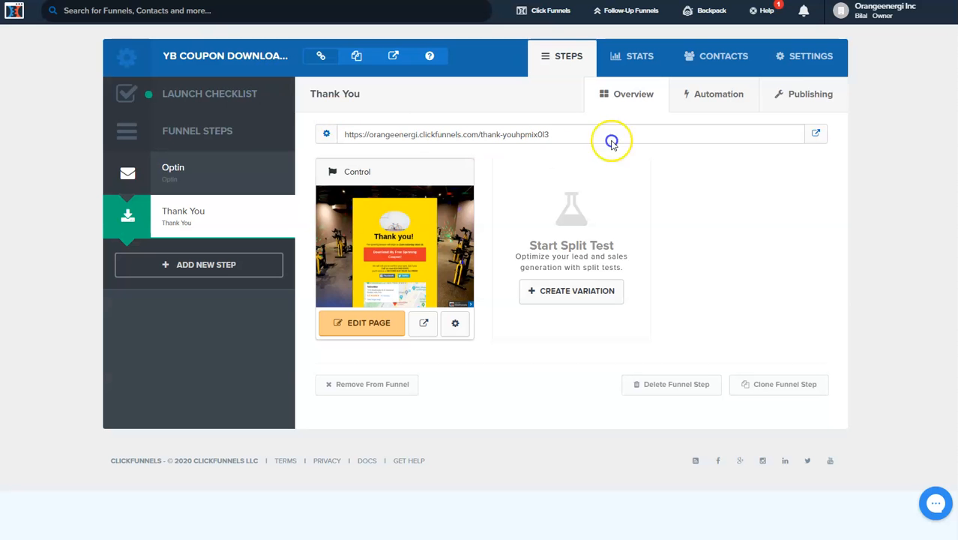
{"action": "left_click", "coordinate": [807, 63]}
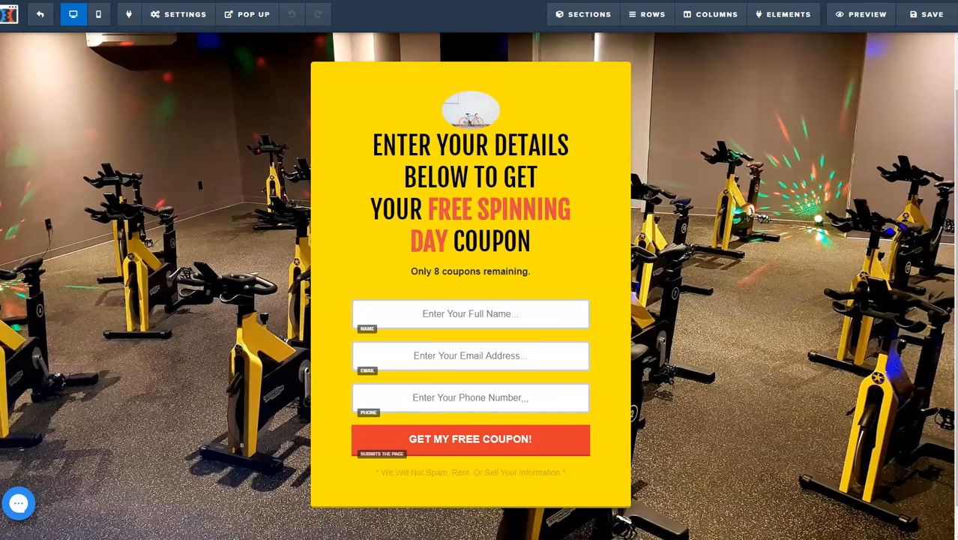
Paste the Facebook pixel base code into the opt-in page's header tracking code and save the page
{"action": "mouse_move", "coordinate": [178, 14]}
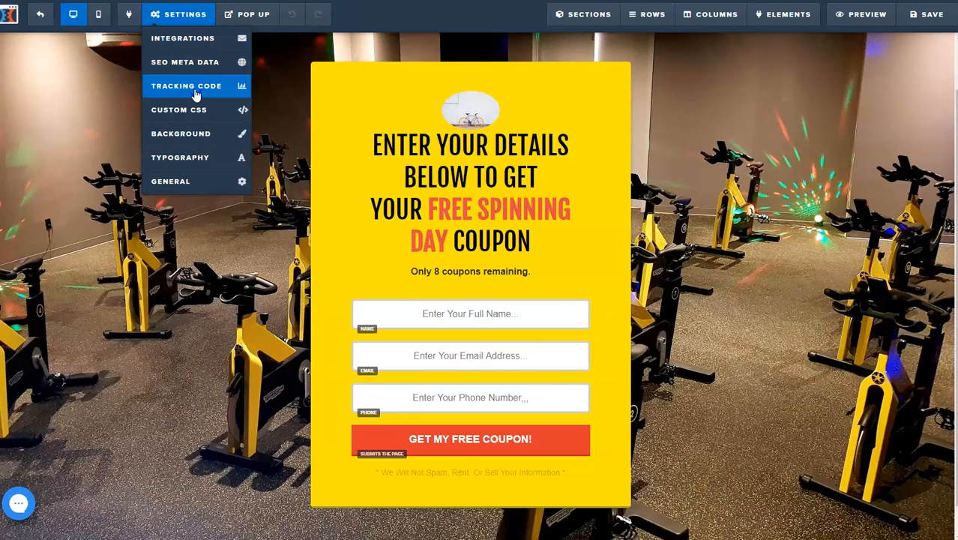
{"action": "left_click", "coordinate": [178, 89]}
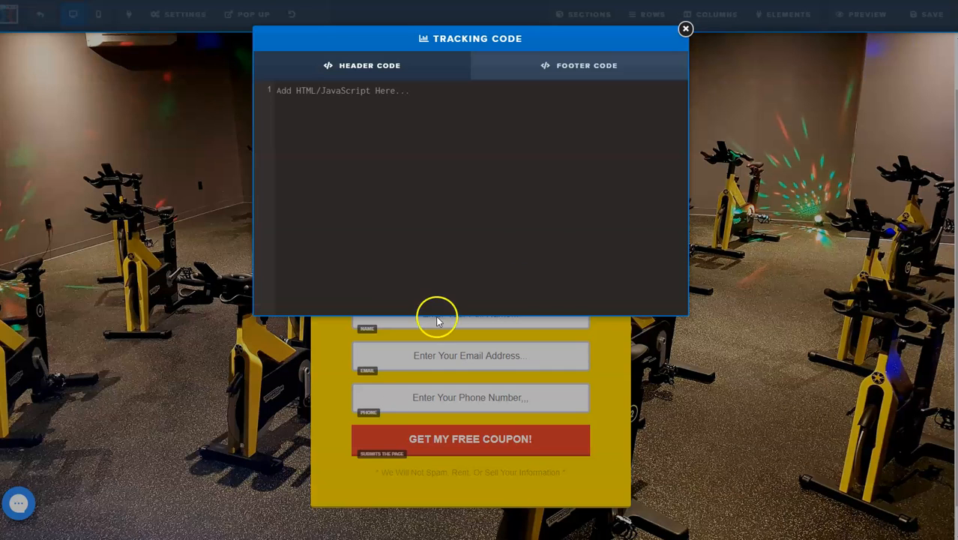
{"action": "left_click", "coordinate": [409, 122]}
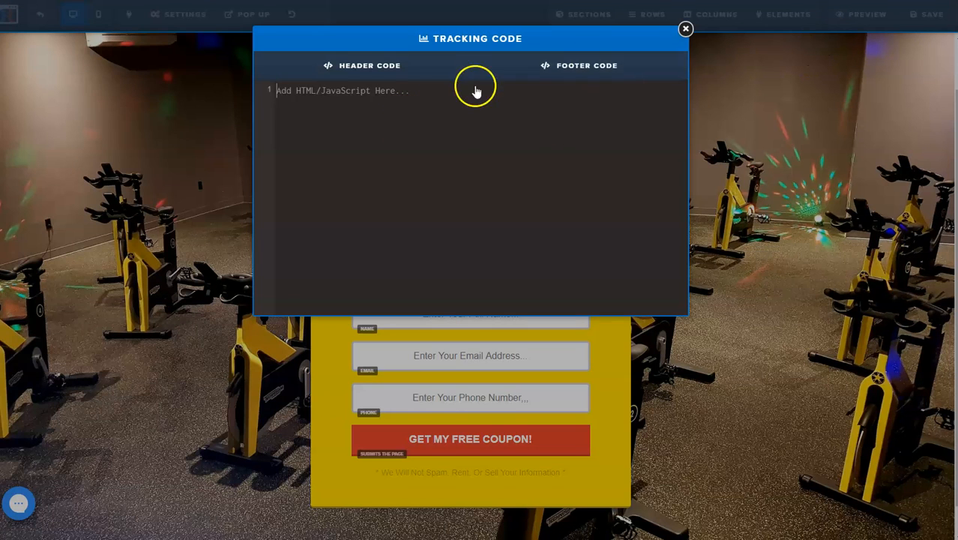
{"action": "right_click", "coordinate": [442, 139]}
{"action": "left_click", "coordinate": [502, 240]}
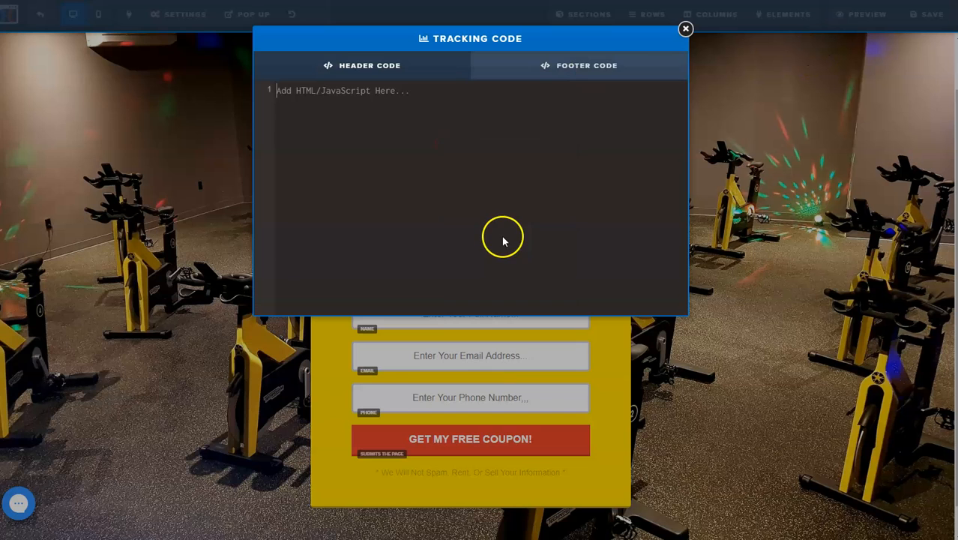
{"action": "left_click", "coordinate": [724, 169]}
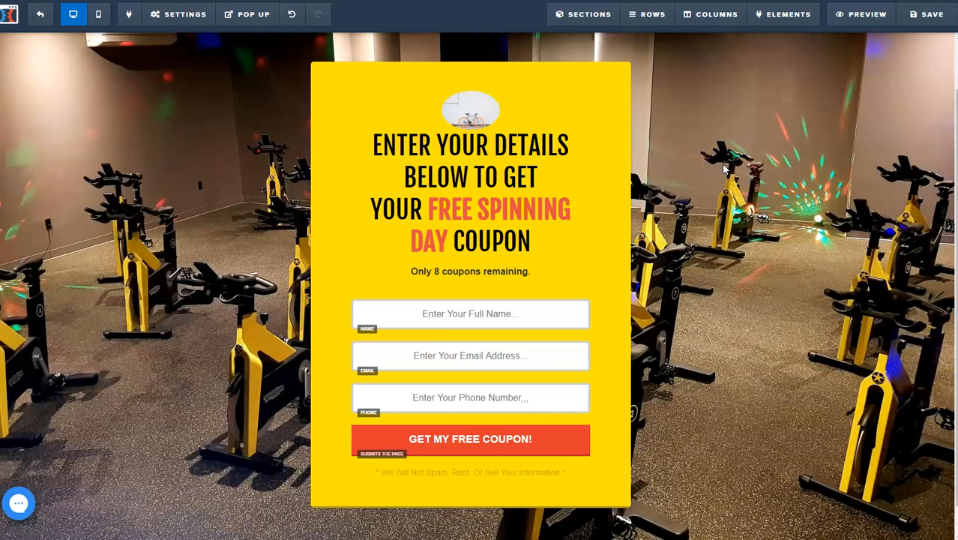
{"action": "left_click", "coordinate": [929, 13]}
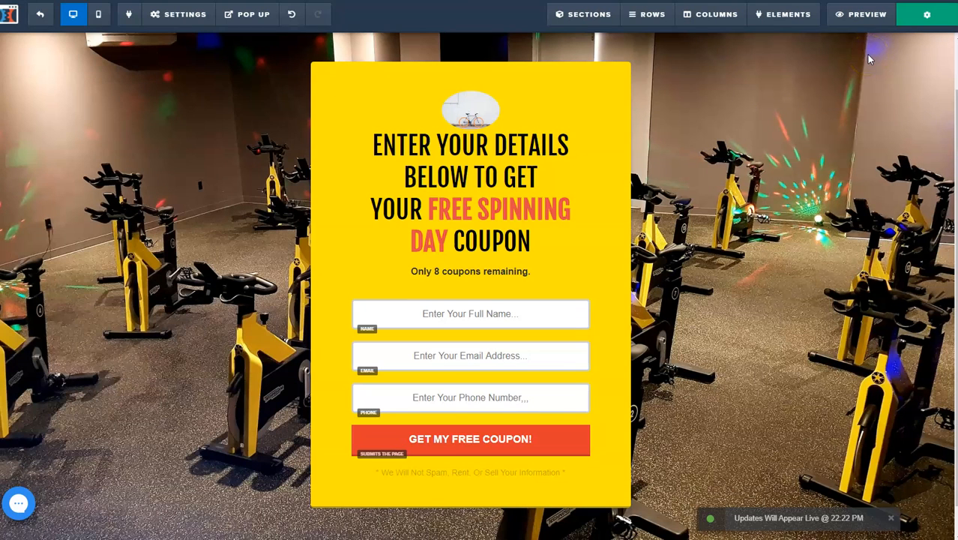
Preview the opt-in page and send test traffic to its pasted ClickFunnels URL from Events Manager's Install pixel dialog
{"action": "left_click", "coordinate": [863, 16]}
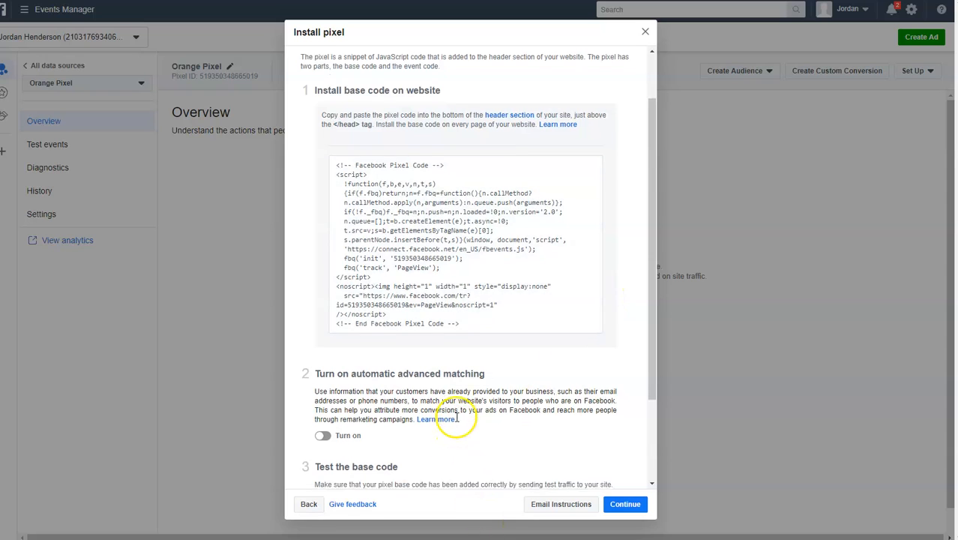
{"action": "scroll", "coordinate": [457, 418], "scroll_direction": "down", "scroll_amount": 2}
{"action": "left_click", "coordinate": [451, 446]}
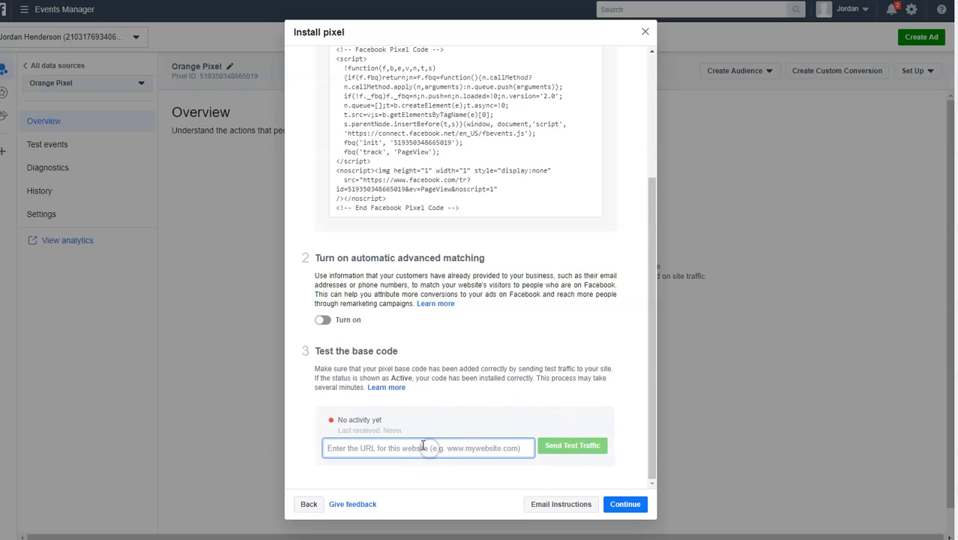
{"action": "key", "text": "ctrl+v"}
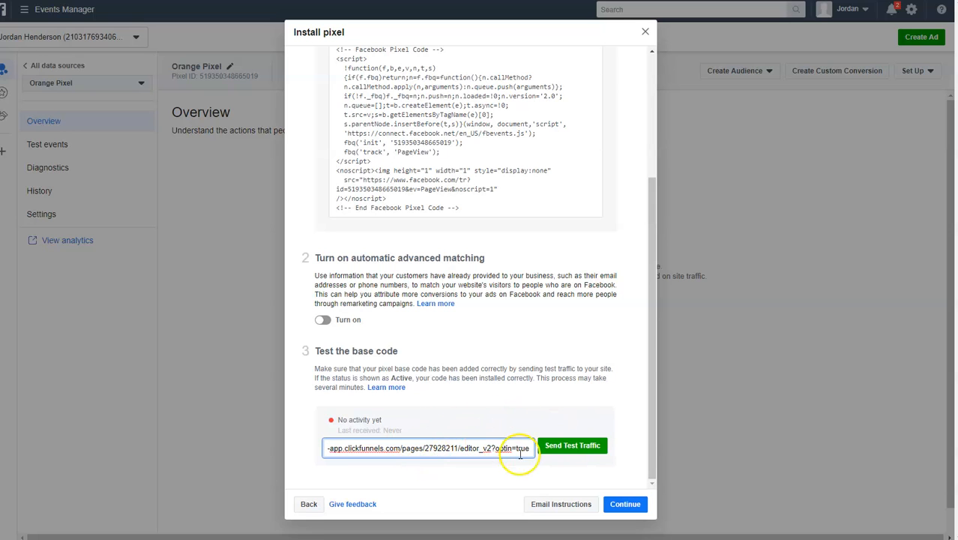
{"action": "left_click", "coordinate": [567, 446]}
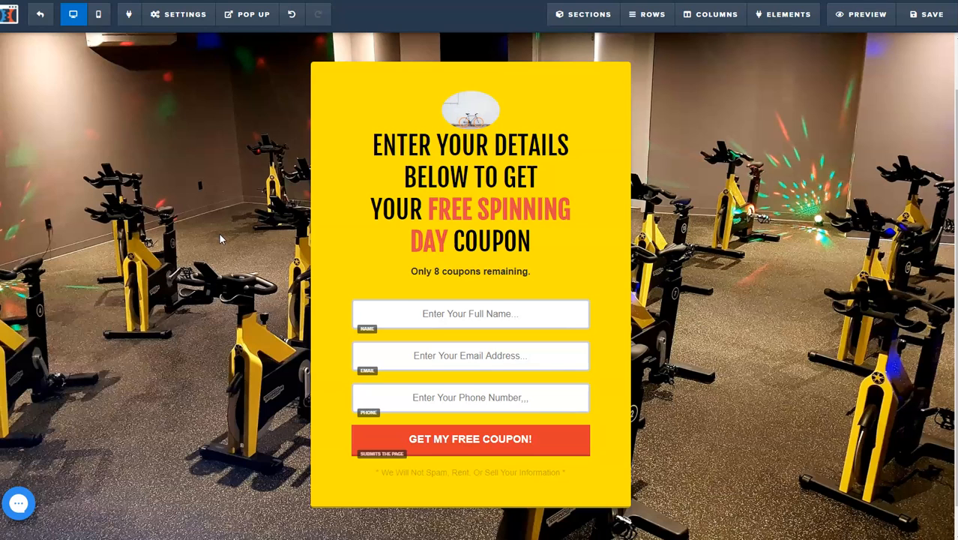
{"action": "left_click", "coordinate": [257, 201]}
{"action": "left_click", "coordinate": [780, 185]}
{"action": "left_click", "coordinate": [266, 240]}
{"action": "left_click", "coordinate": [625, 389]}
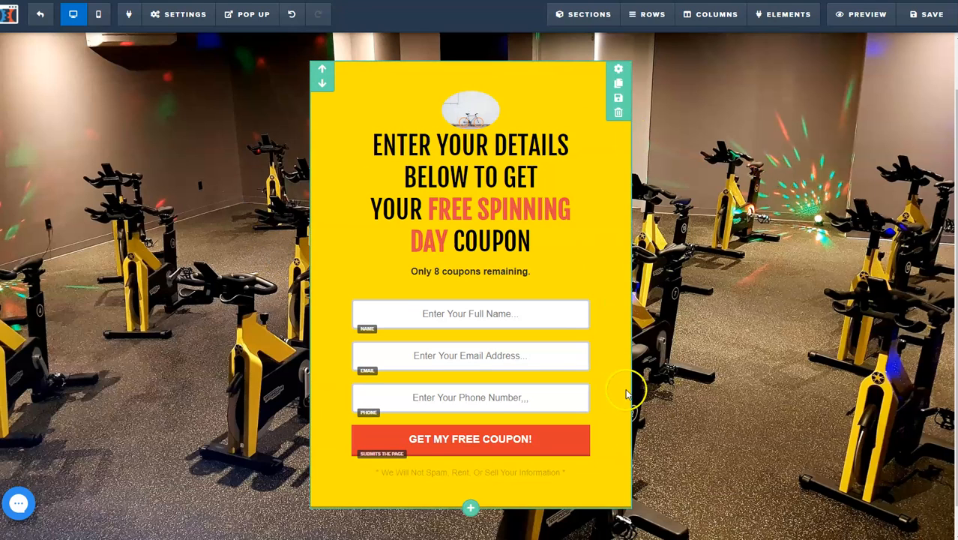